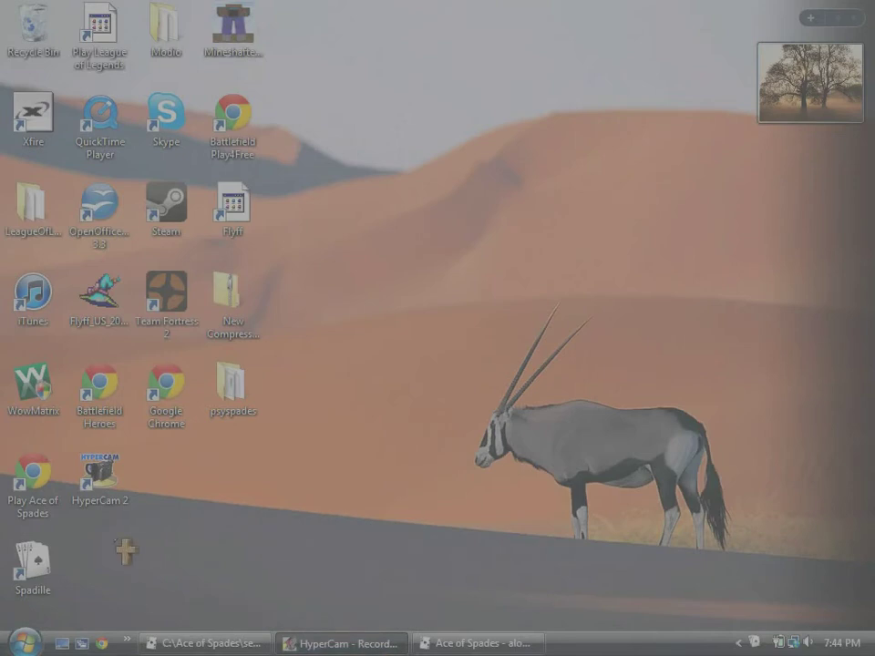
- Search the Start menu for cmd so the Command Prompt program is listed
key("super")
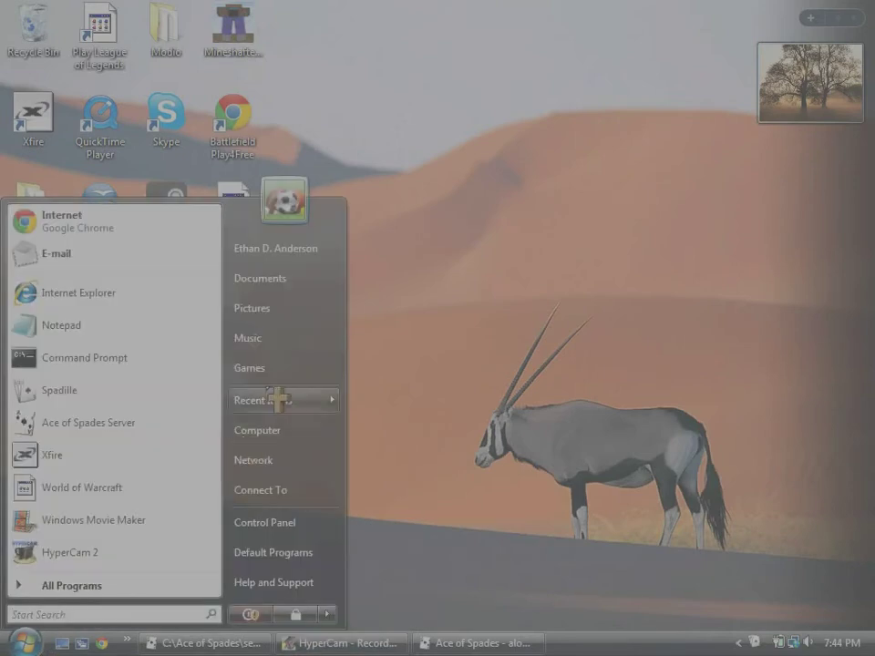
left_click(453, 426)
left_click(25, 642)
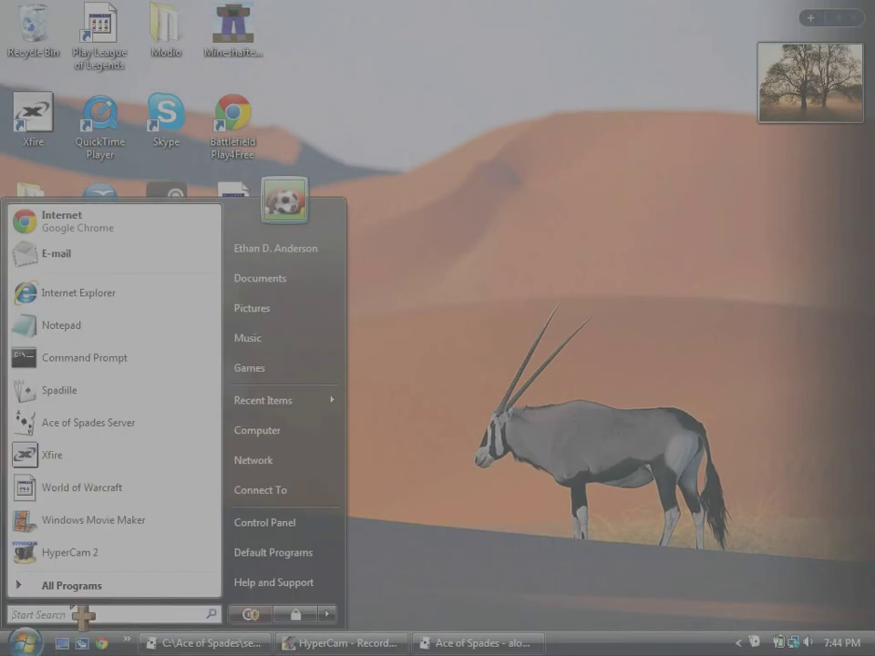
type("cmd")
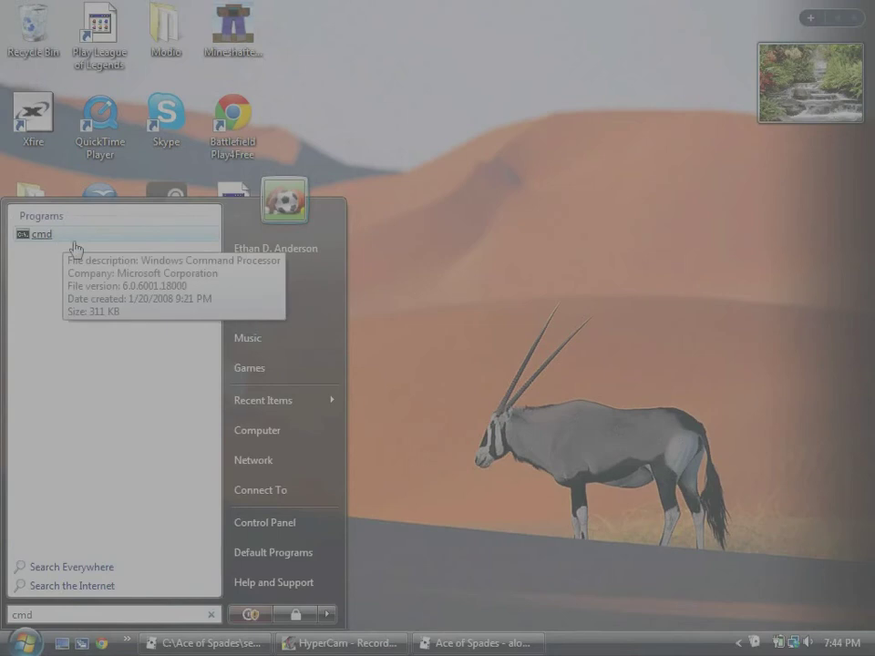
- Run ipconfig to find IPv4 192.168.1.2 and gateway 192.168.1.1, then minimize Command Prompt
left_click(74, 242)
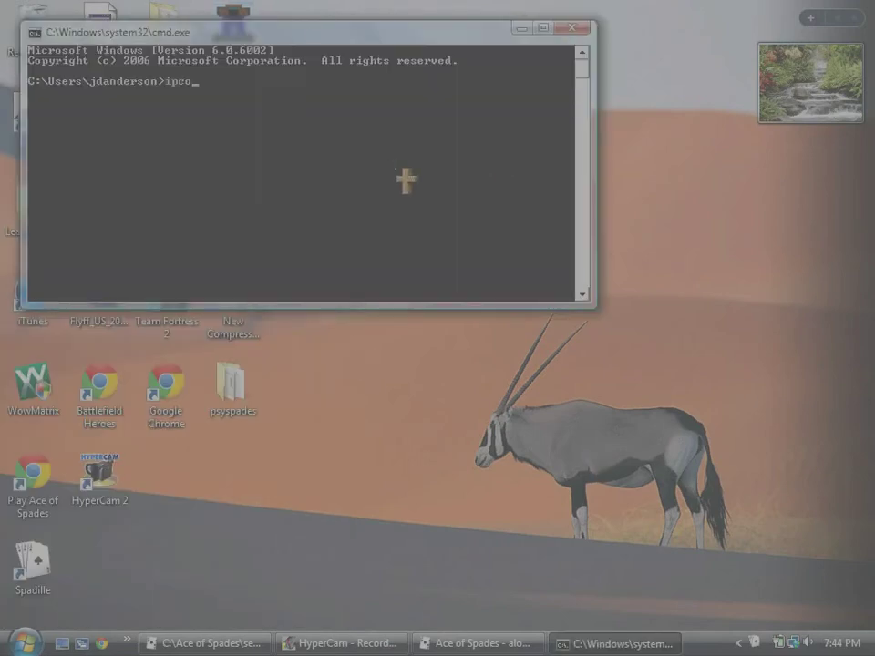
type("ipconfig")
key("Return")
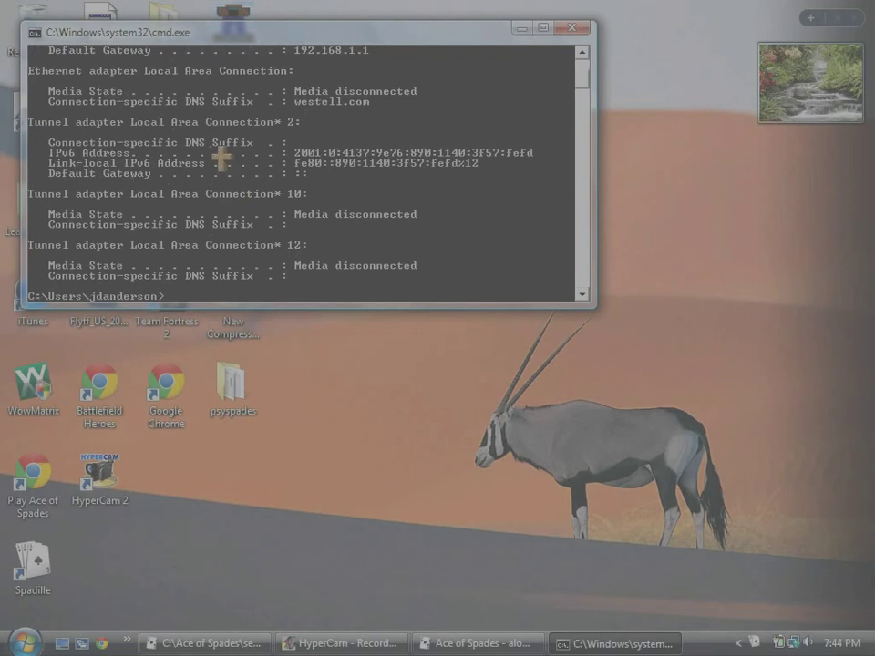
scroll(235, 173, "up", 5)
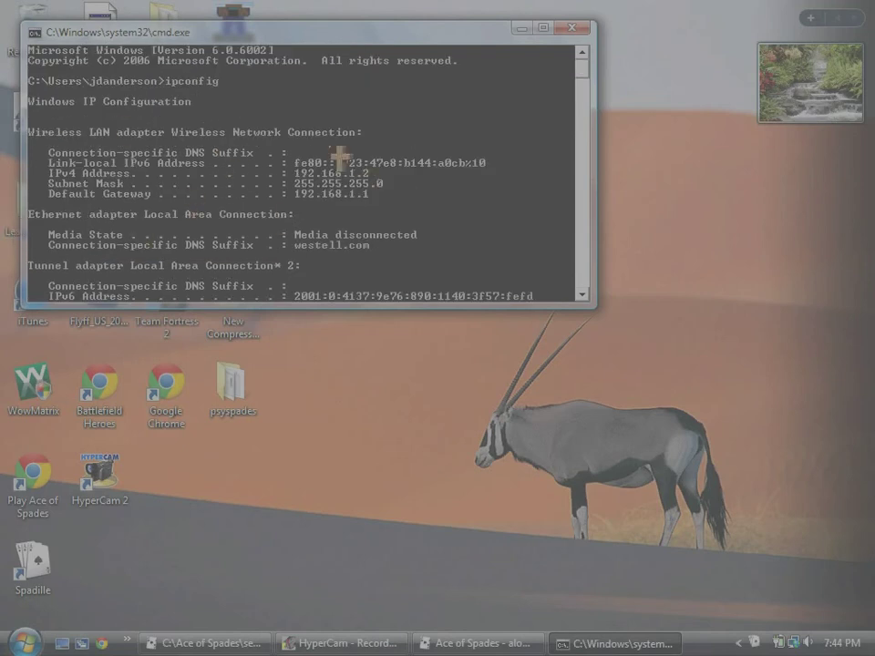
left_click(522, 28)
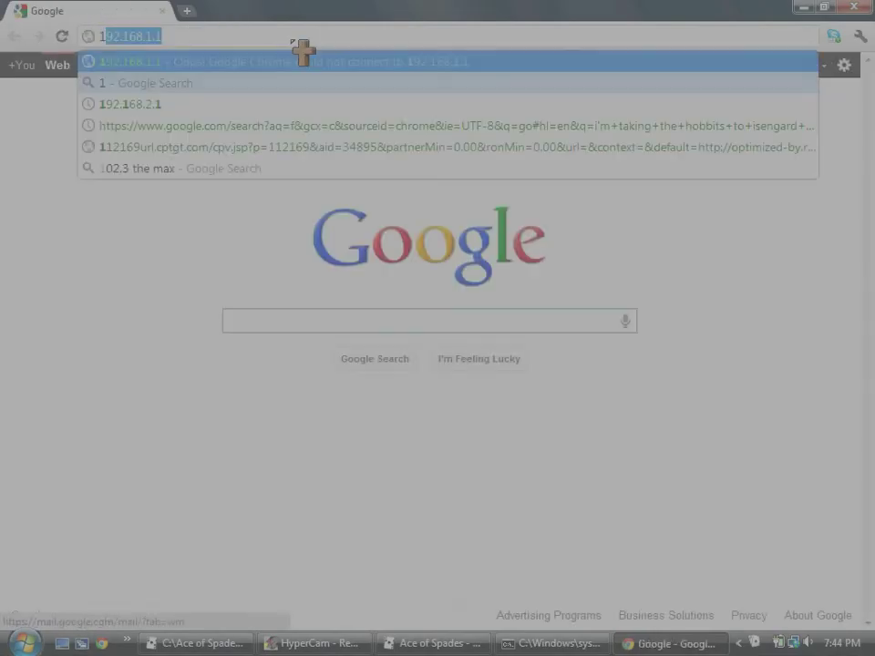
- Load 192.168.1.1 in Chrome and log in to the NETGEAR router with the admin credentials
key("Return")
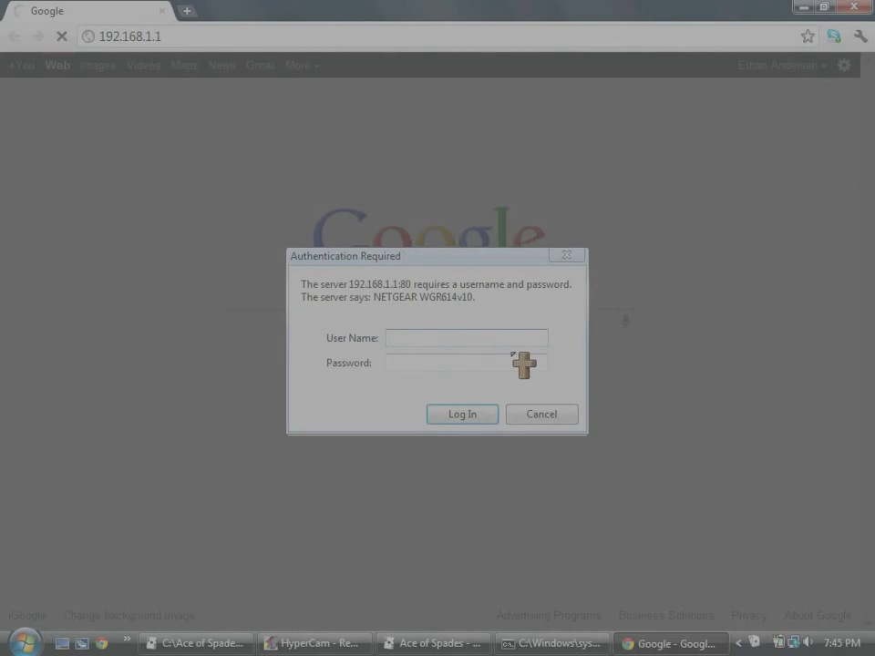
type("admin")
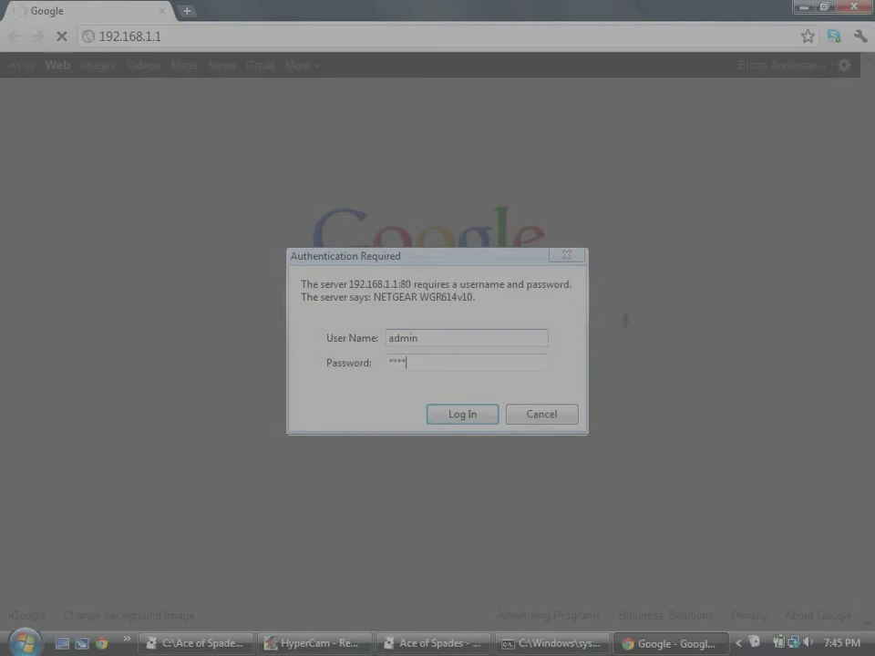
left_click(491, 412)
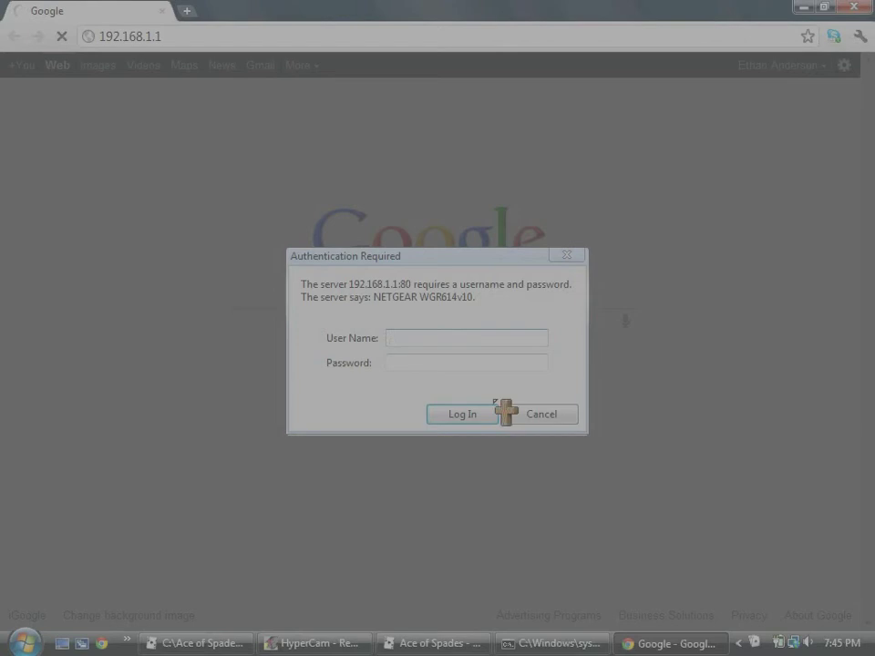
type("admin")
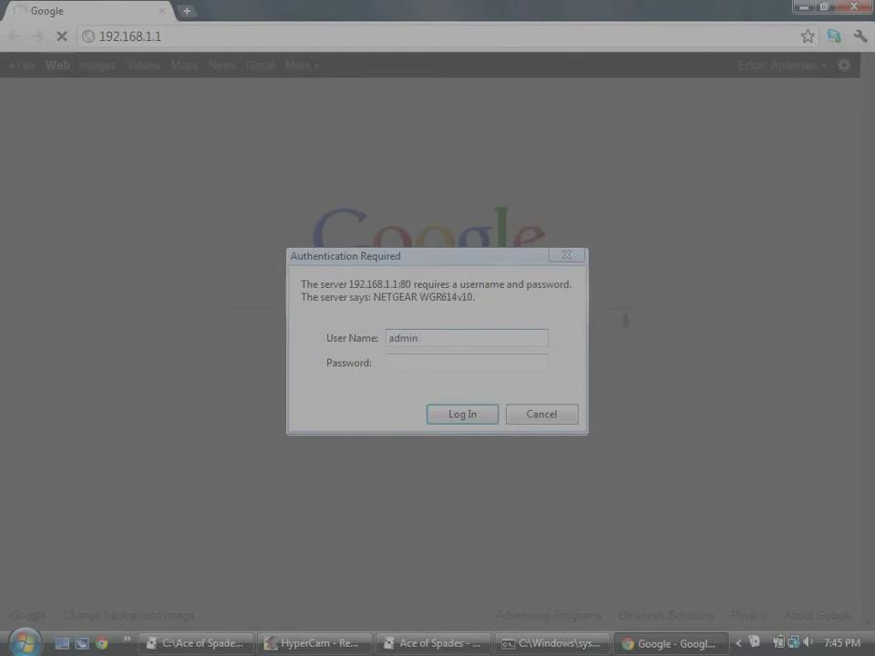
left_click(490, 412)
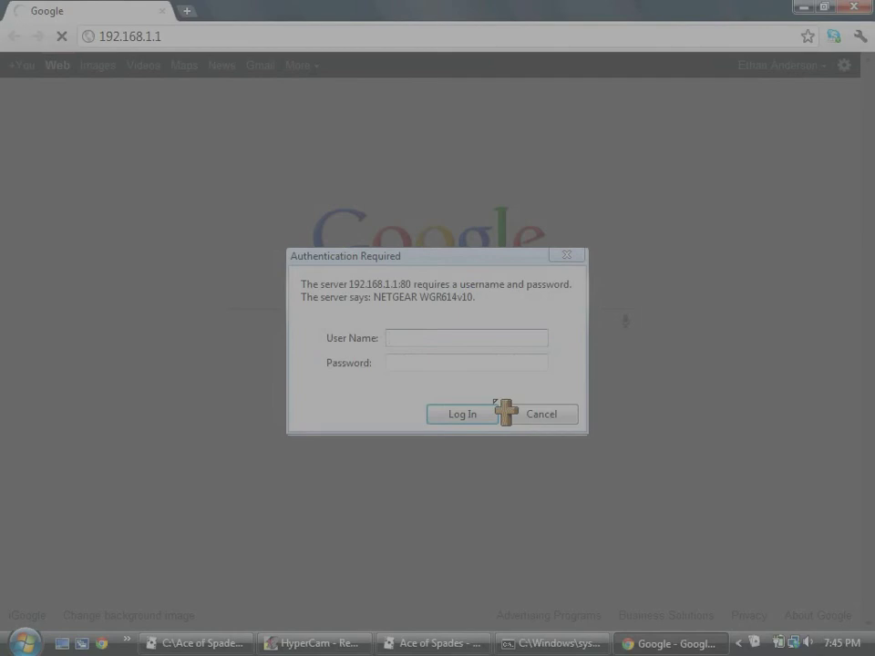
type("admin")
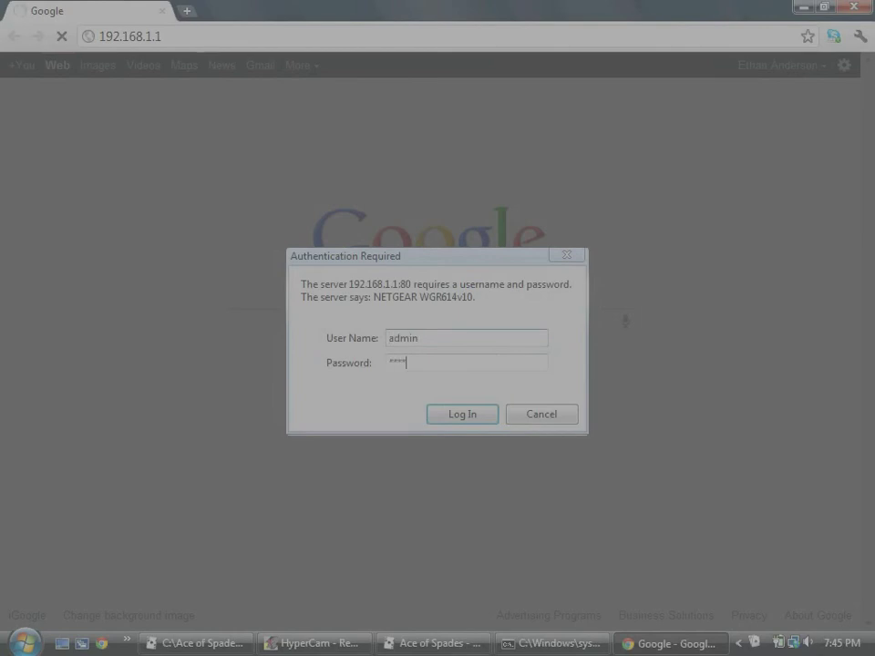
key("Return")
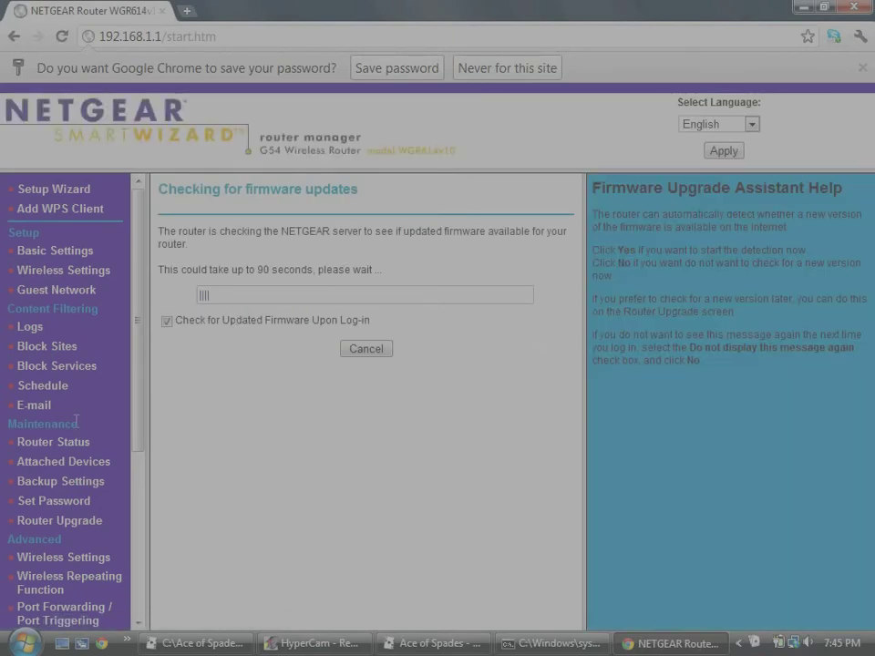
- Go to Port Forwarding / Port Triggering and start adding a custom service
scroll(141, 355, "down", 2)
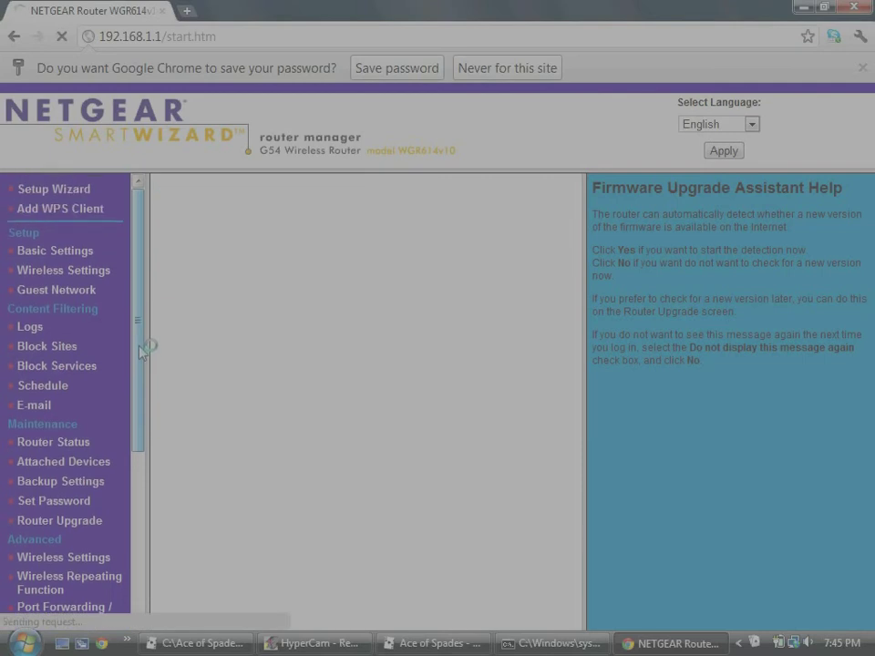
left_click_drag(141, 382, 142, 472)
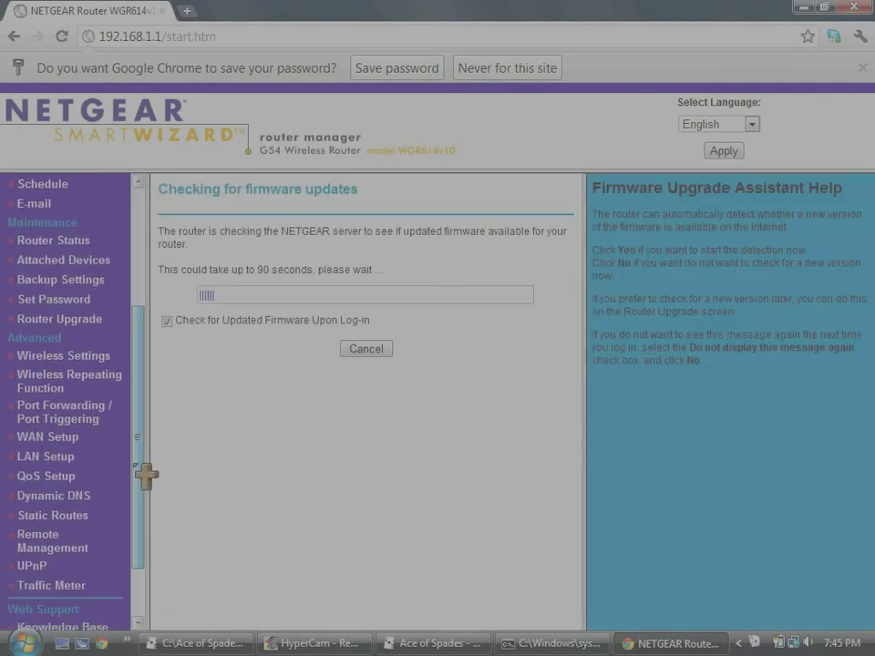
left_click(64, 412)
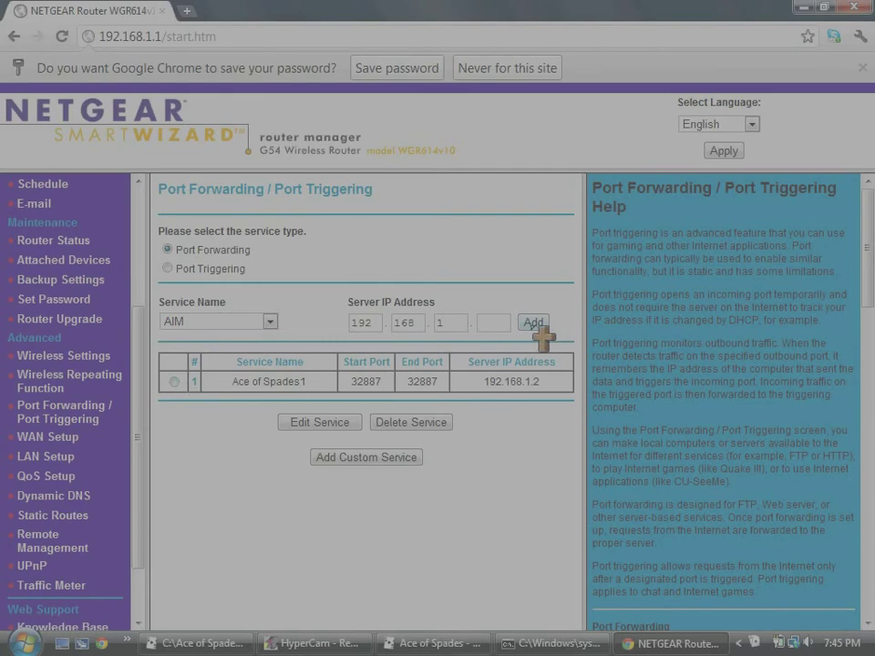
left_click(388, 458)
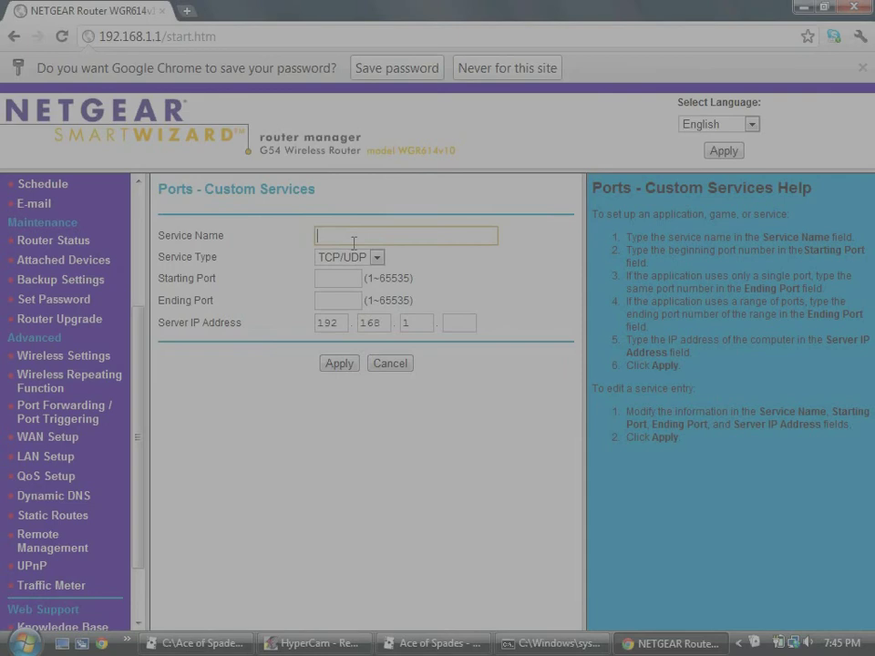
- Name the custom service AOS, type UDP, with starting and ending port 32887
type("AOS")
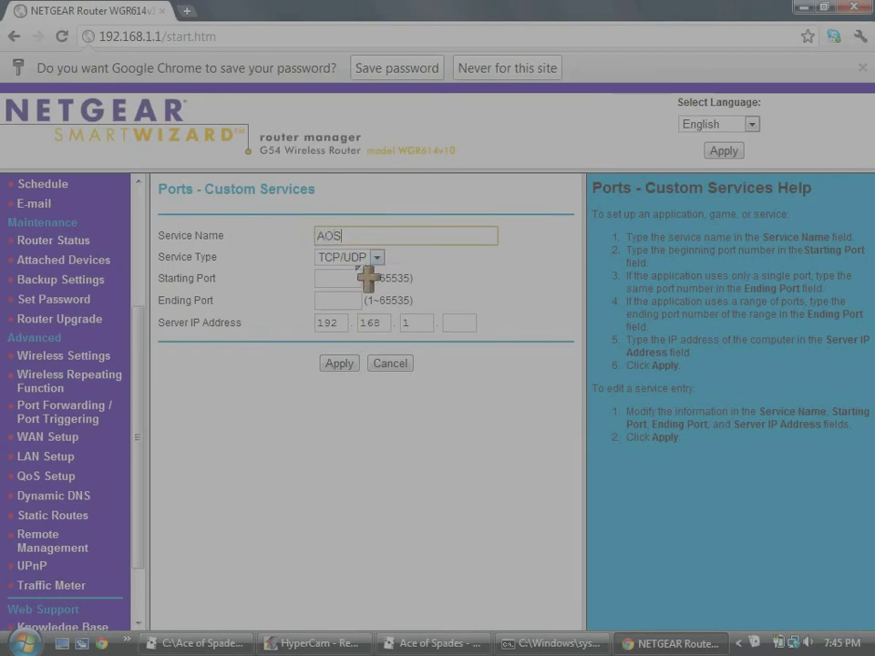
left_click(388, 262)
left_click(344, 299)
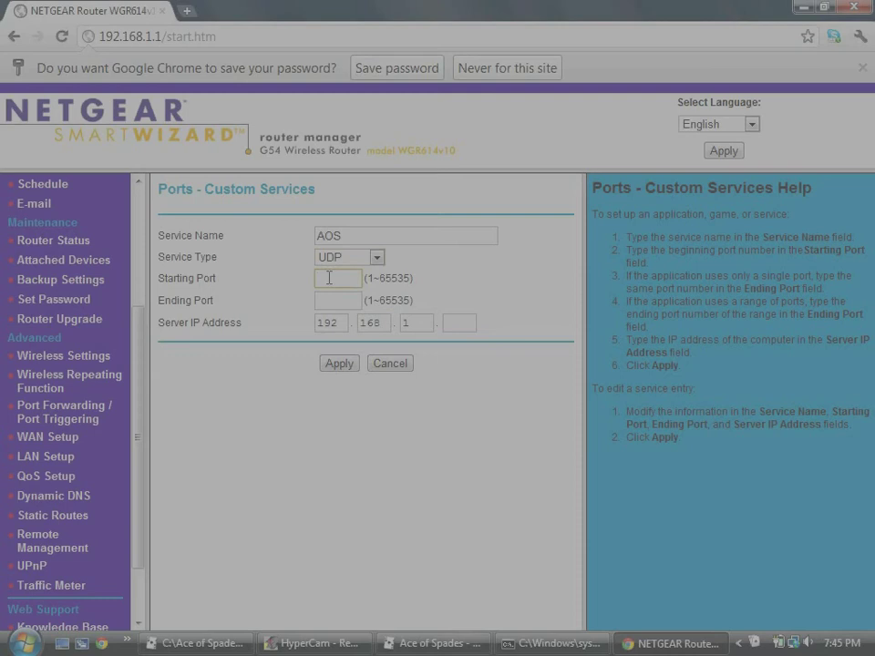
type("329")
key("BackSpace")
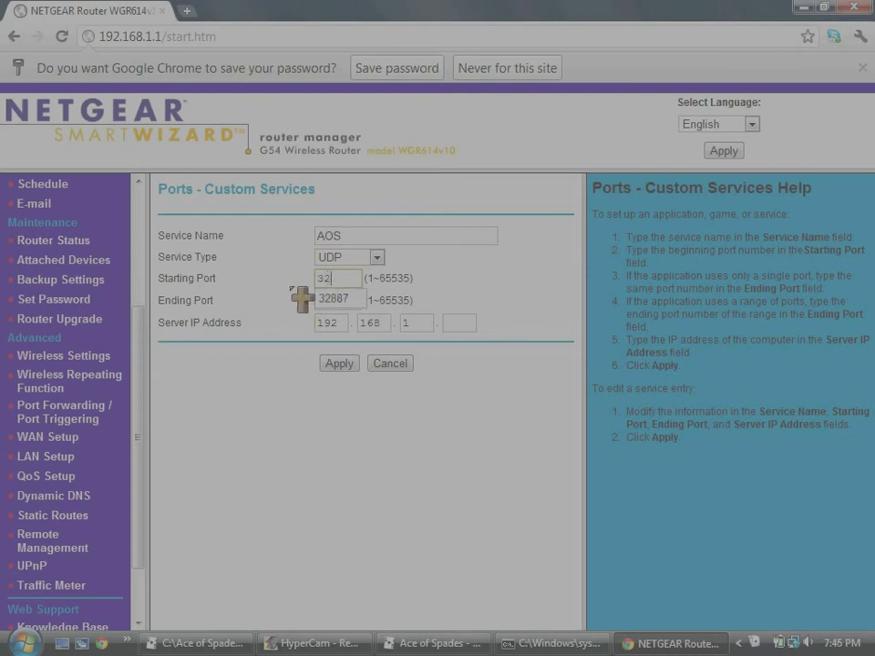
left_click(334, 298)
left_click(338, 300)
type("32887")
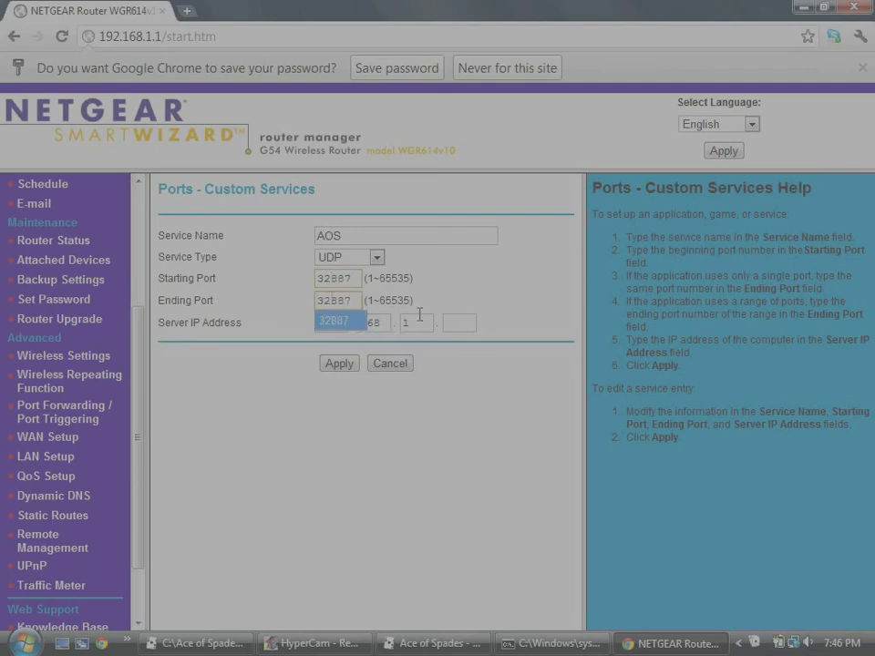
left_click(339, 320)
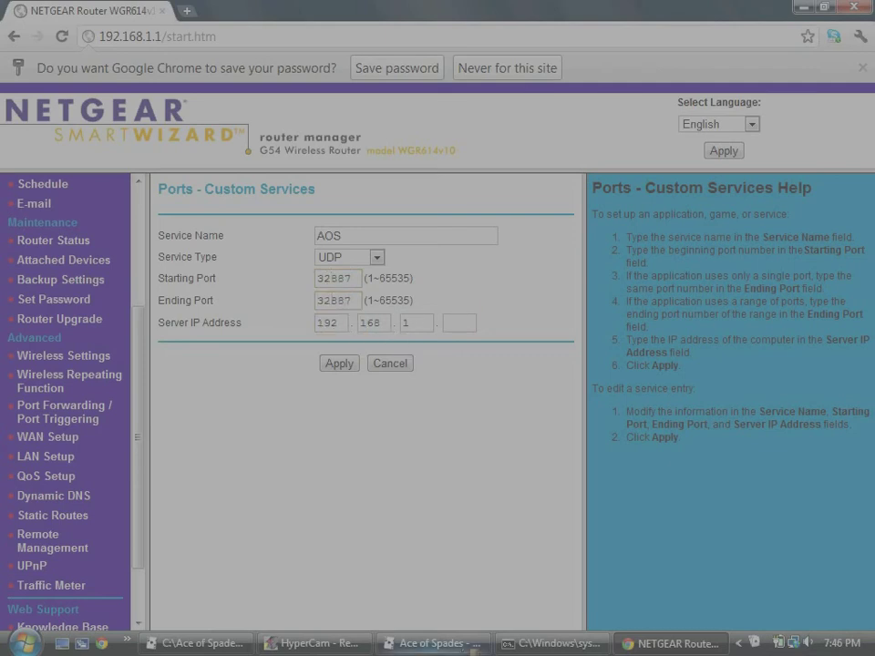
- Confirm the PC's IP in ipconfig, set the server IP to 192.168.1.2, and apply
key("alt+Tab")
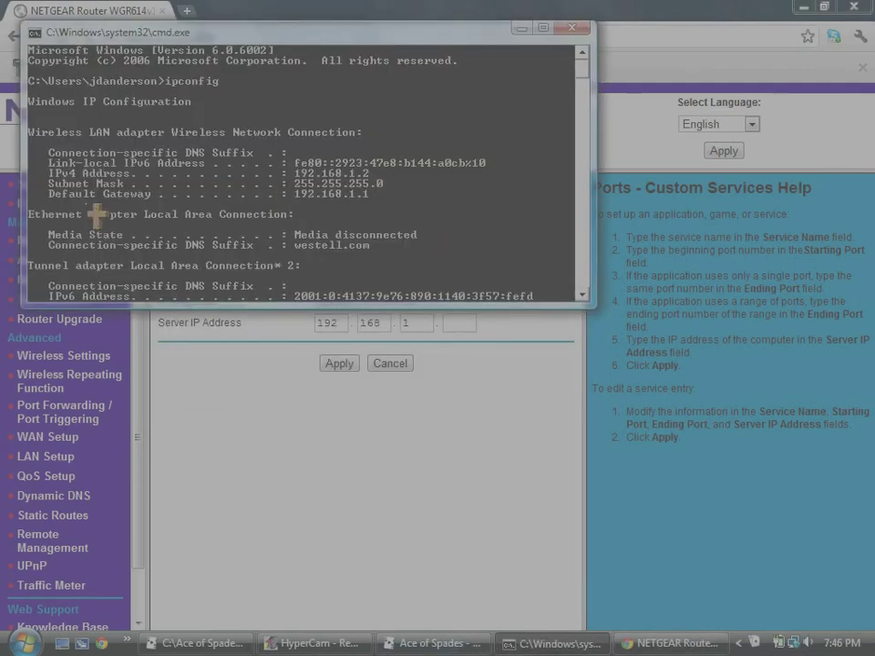
left_click(521, 28)
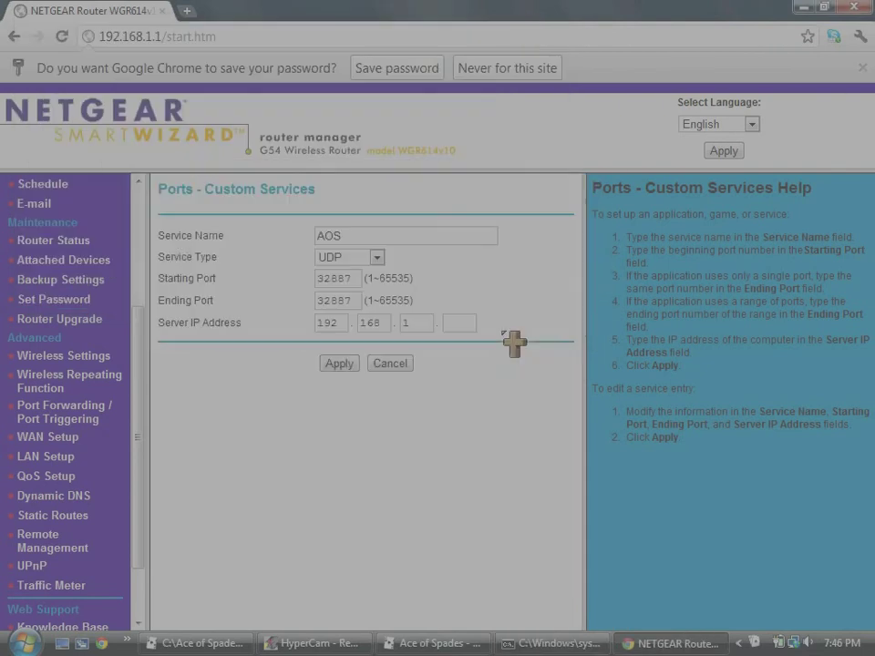
left_click(458, 324)
type("2")
left_click(339, 363)
left_click(343, 367)
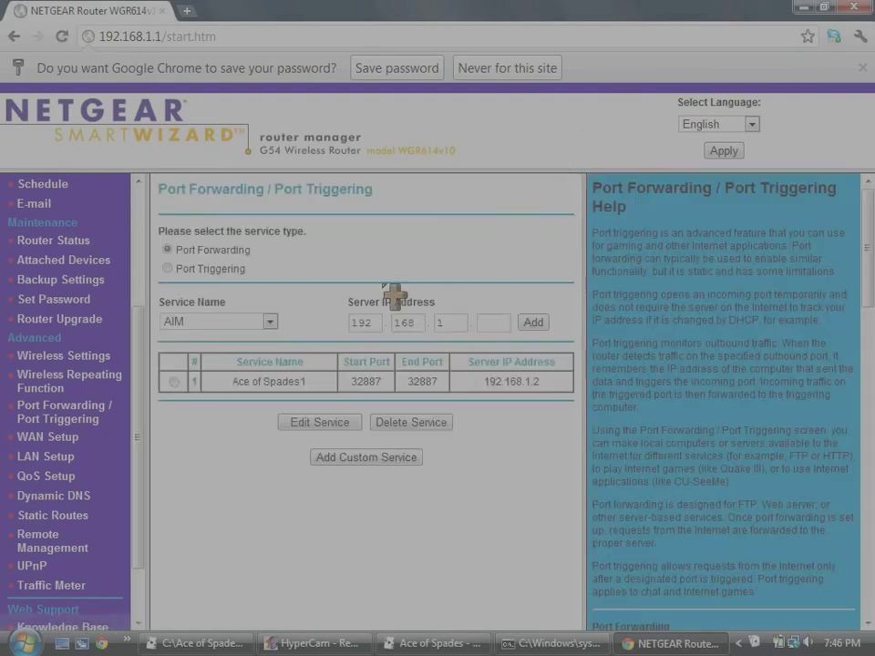
- Close Chrome's router page, the Command Prompt and the old Ace of Spades server console
left_click(175, 382)
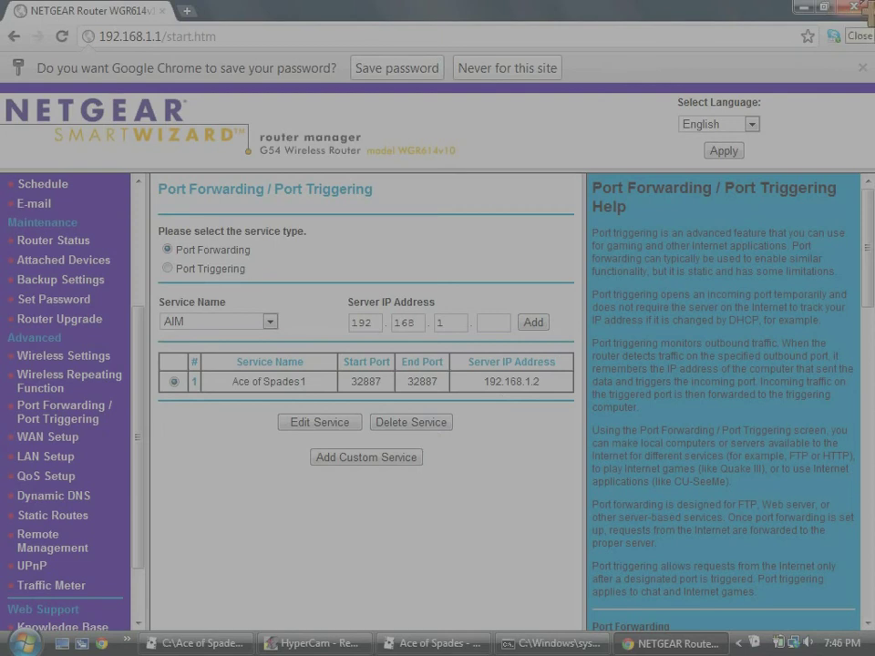
left_click(855, 7)
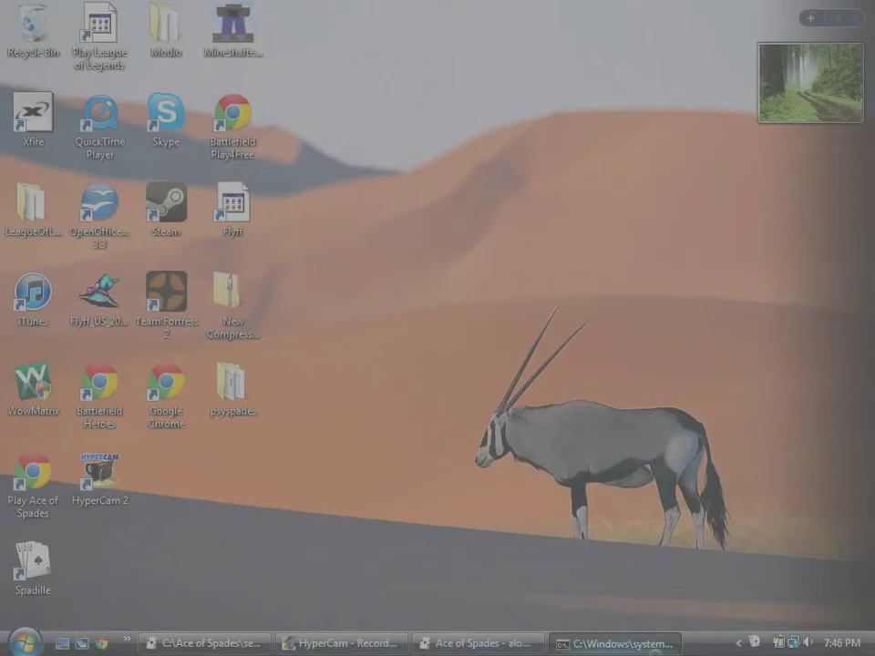
right_click(654, 644)
left_click(693, 594)
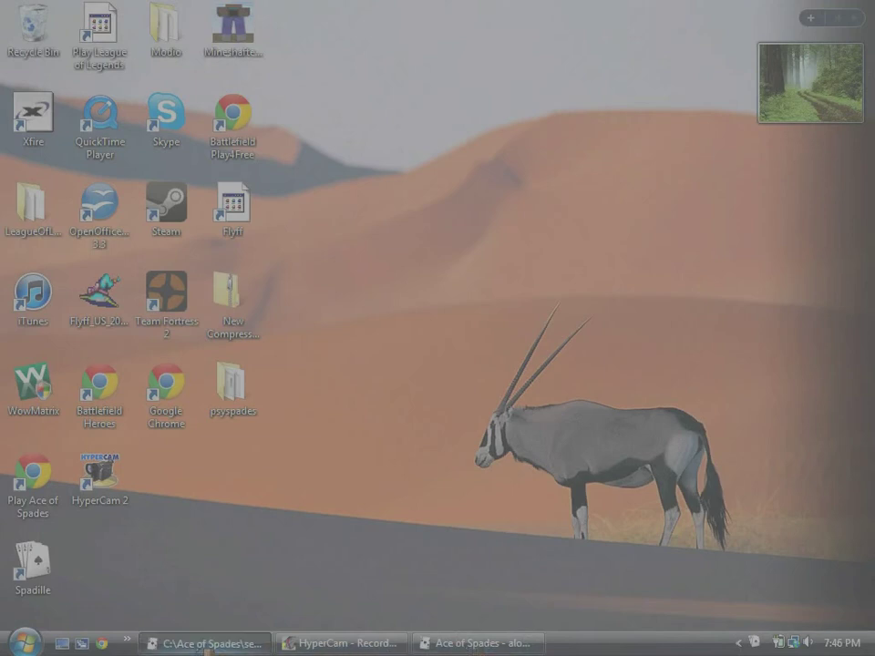
left_click(205, 646)
left_click(682, 127)
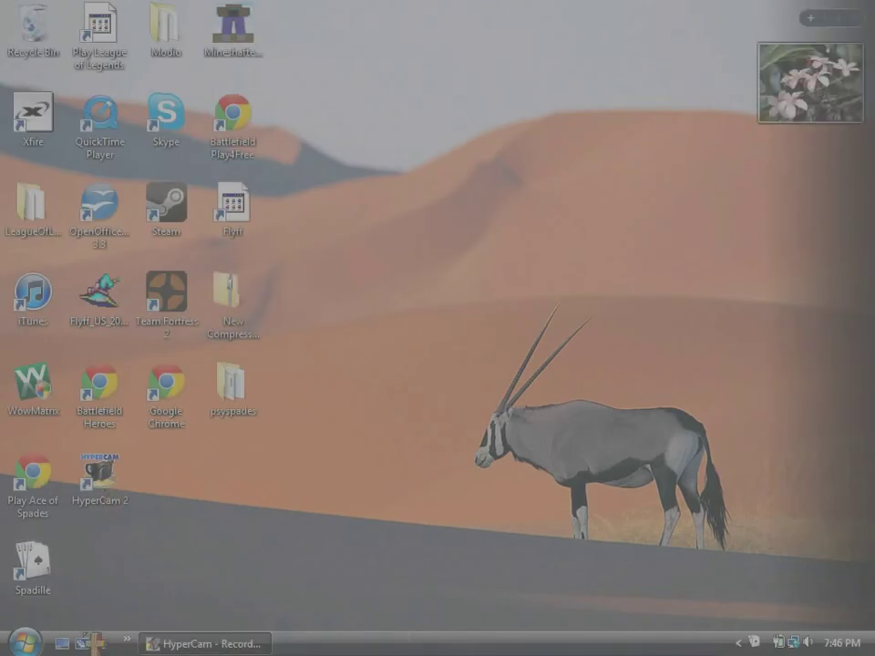
- Launch Spadille from All Programs, then close its window
left_click(26, 643)
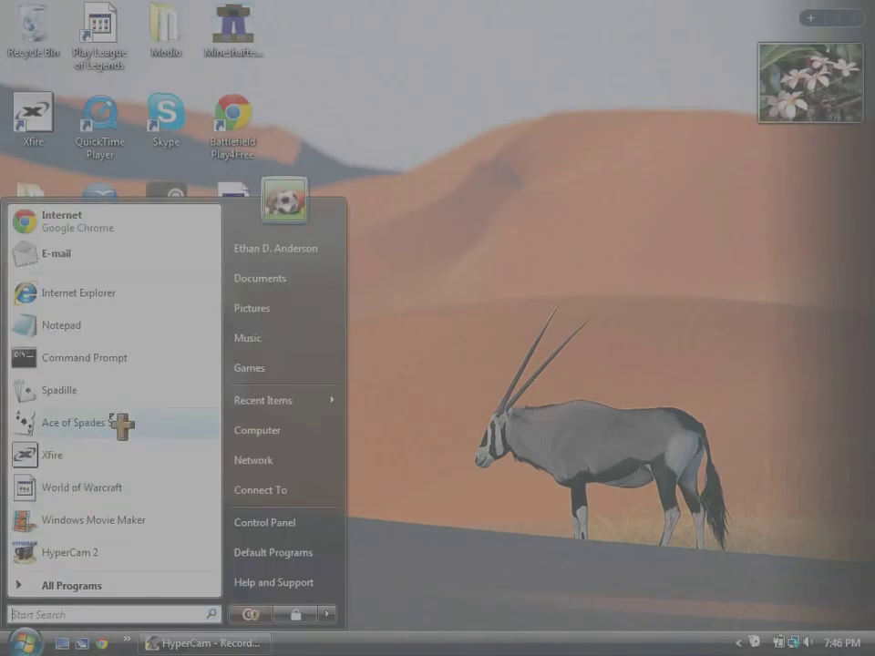
left_click(103, 591)
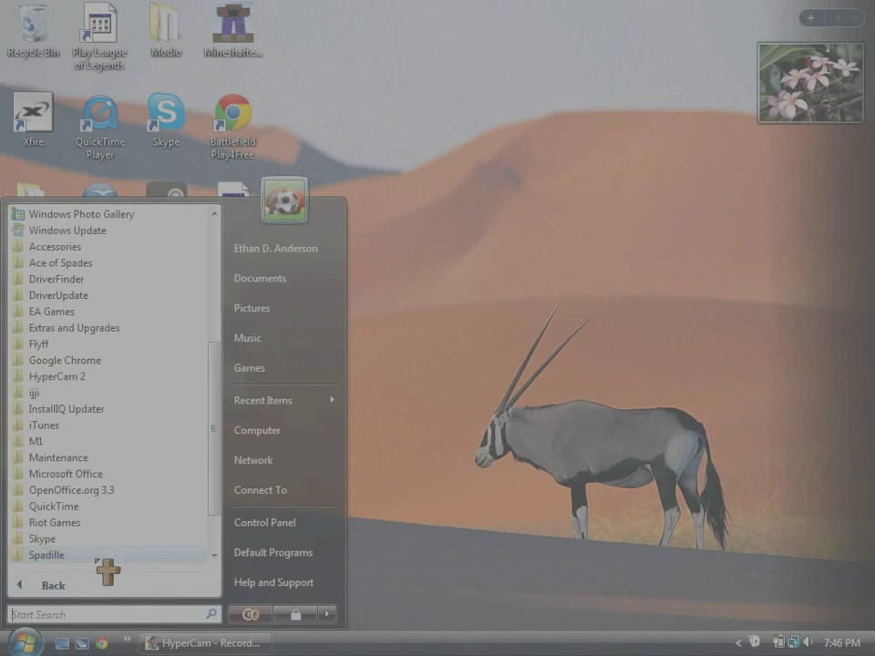
key("Return")
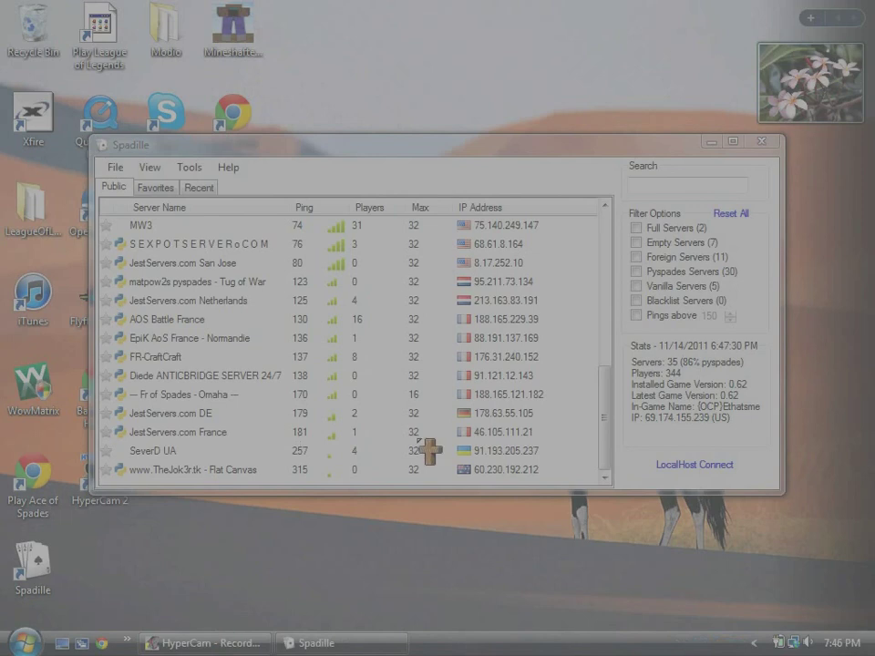
left_click(761, 142)
- Reopen Spadille from the Ace of Spades program folder and choose File > Run Server
key("super")
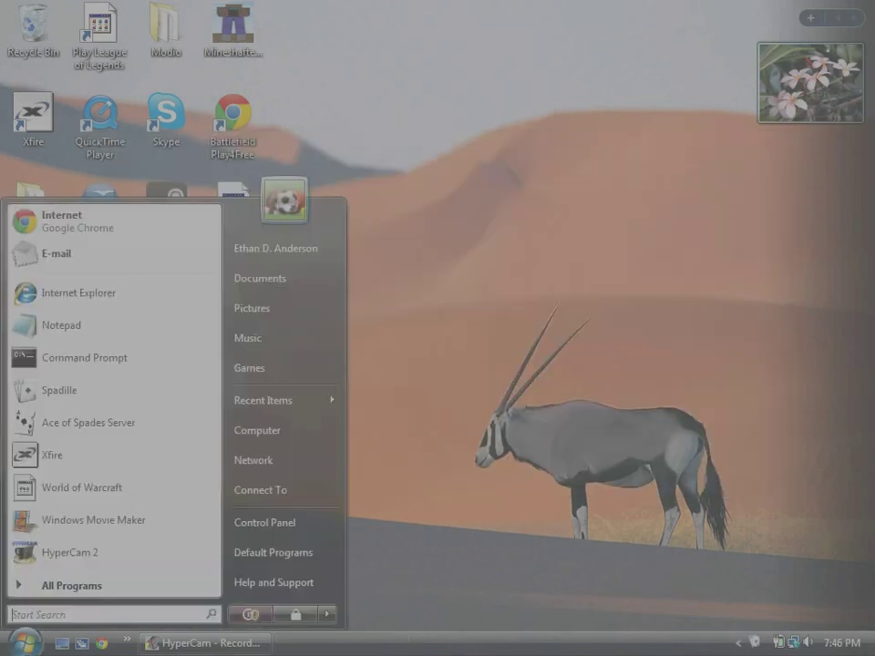
left_click(73, 591)
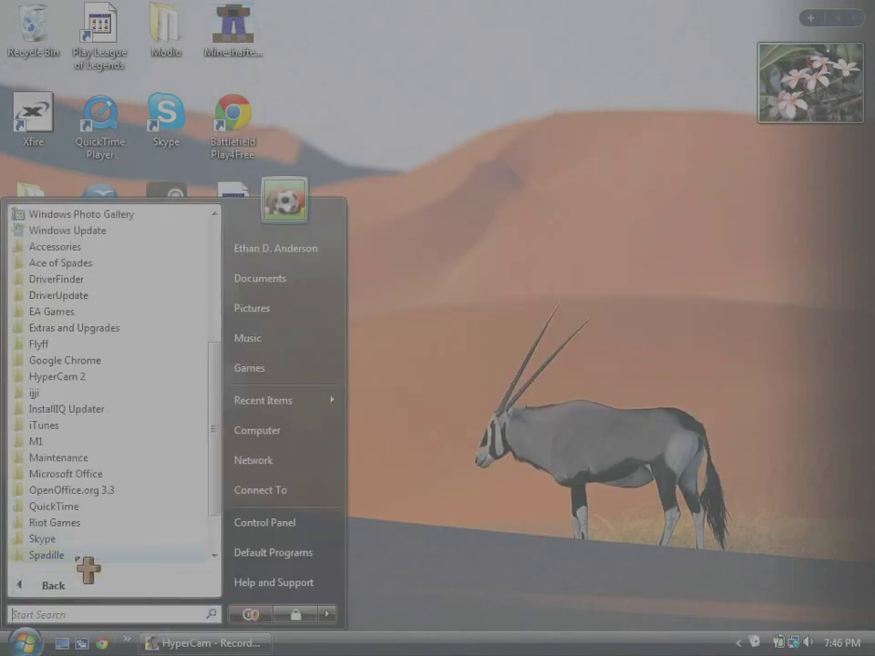
scroll(92, 299, "up", 1)
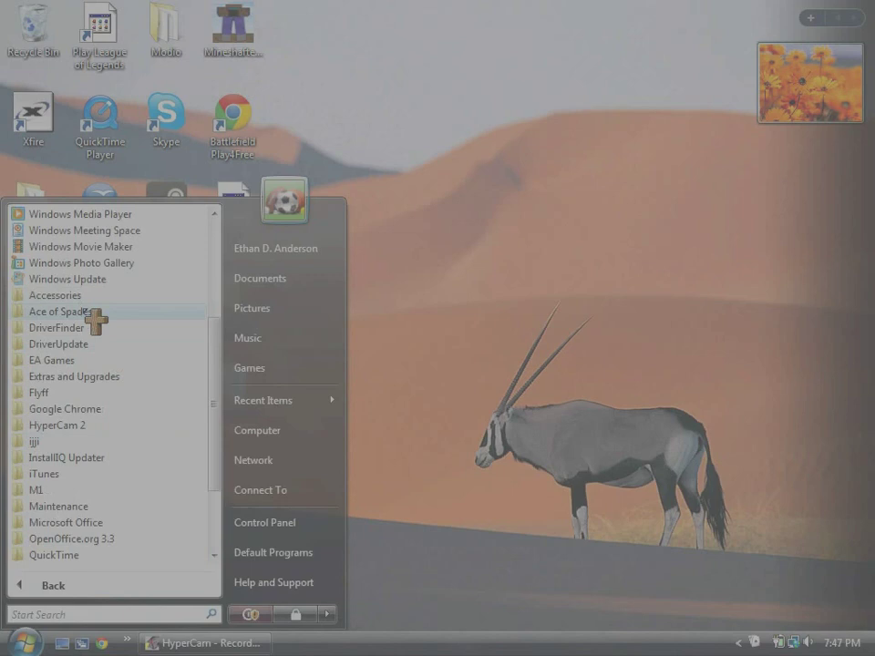
left_click(85, 312)
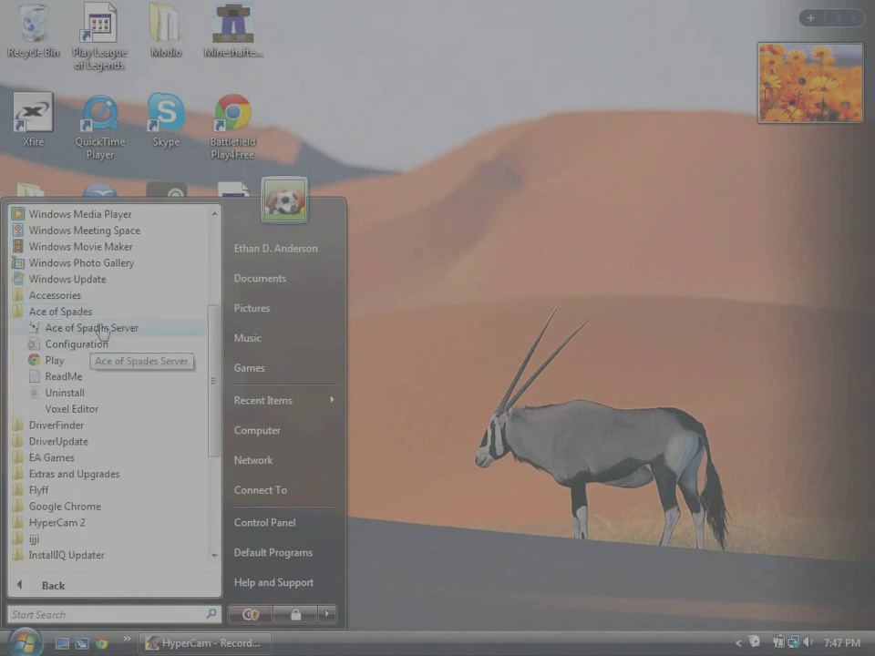
left_click(498, 352)
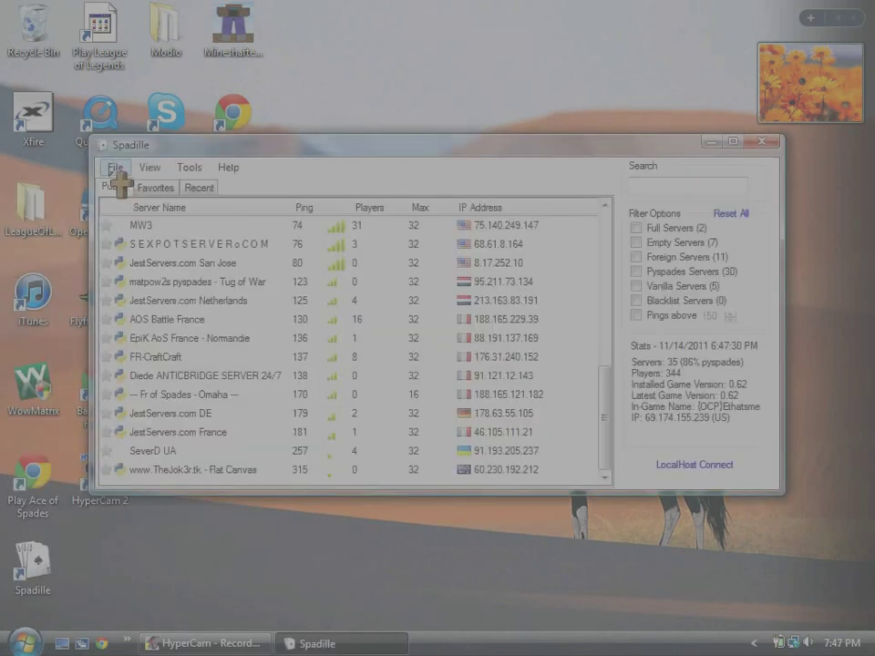
left_click(117, 170)
left_click(118, 169)
left_click(119, 169)
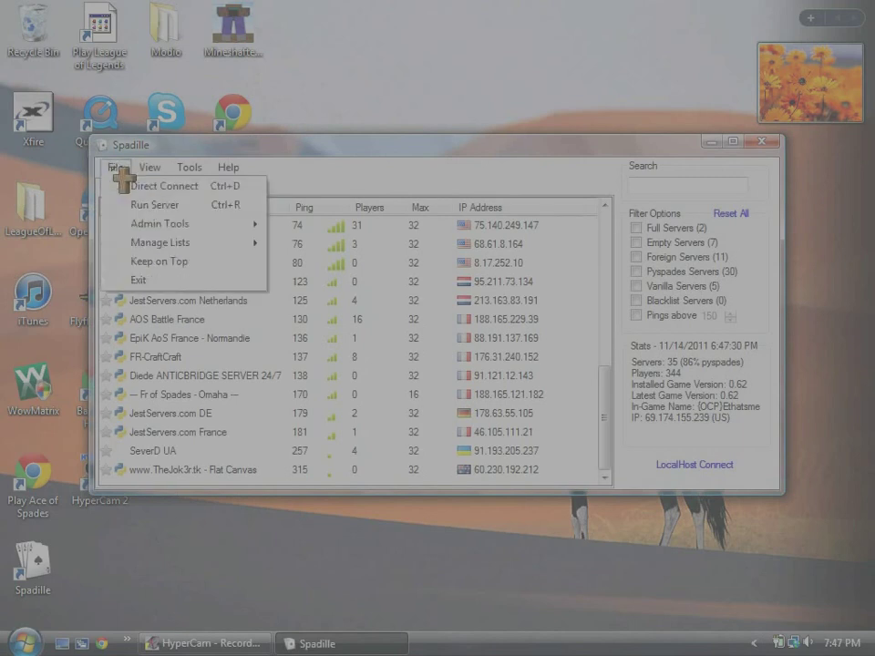
left_click(116, 204)
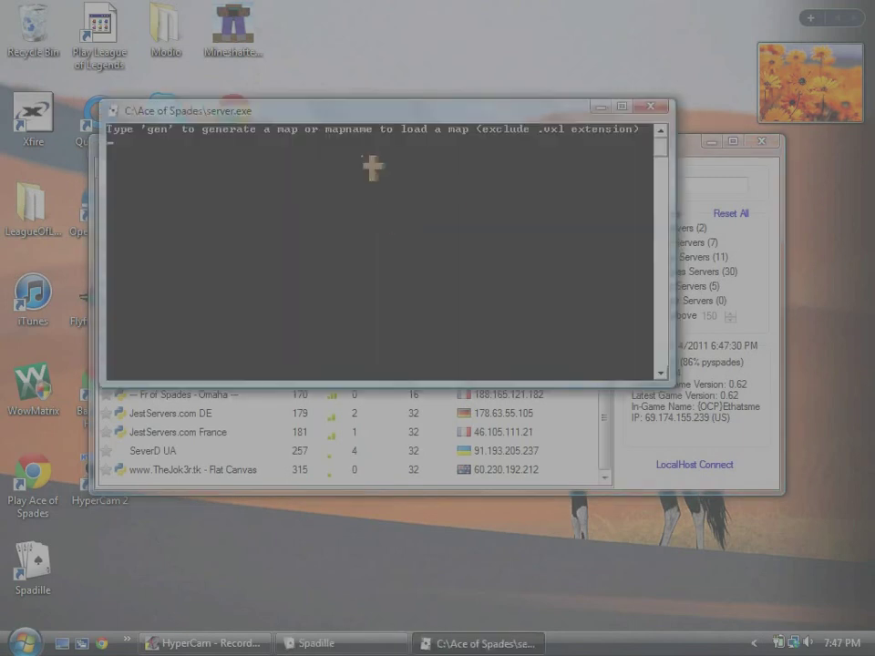
- Generate a new map and set the game mode to tc with 18 players
type("gen")
key("Return")
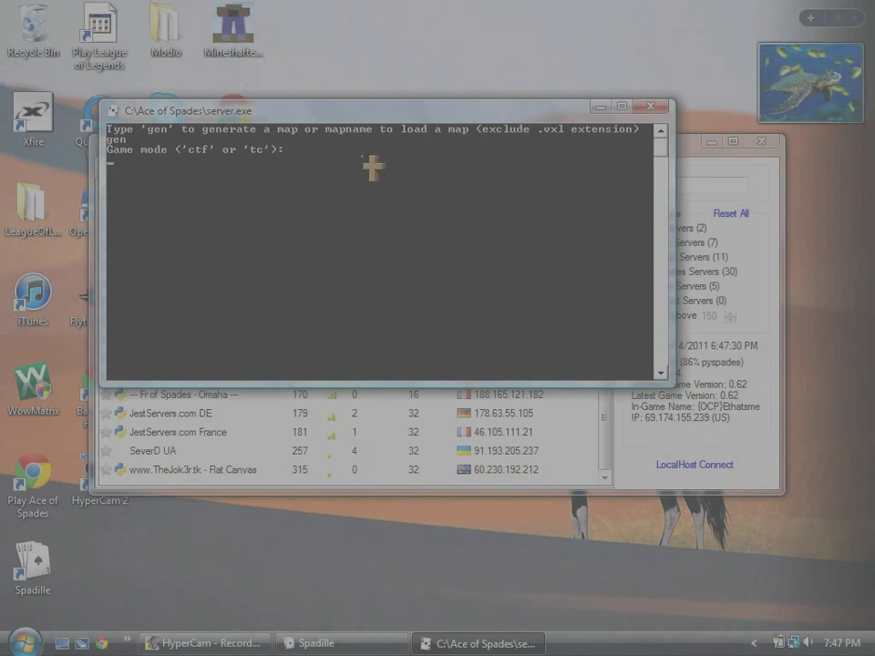
type("tc")
key("Return")
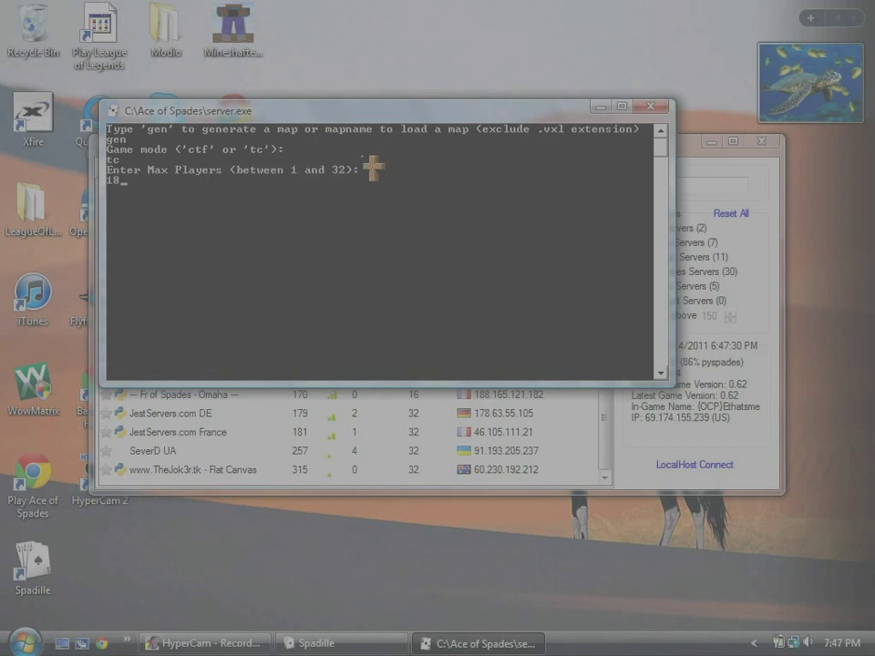
key("Return")
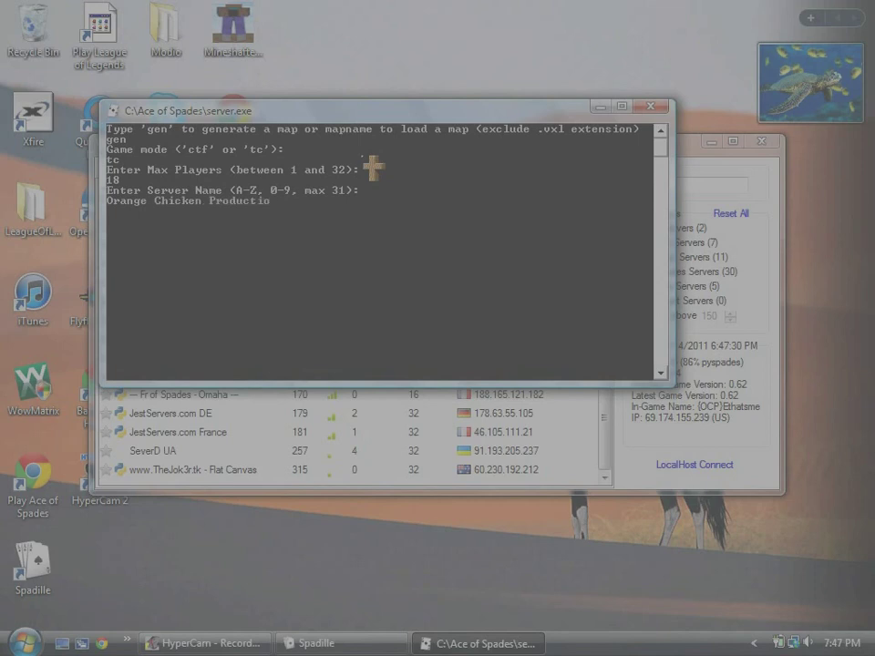
- Name the server Orange Chicken Productions, advertise it, then quit the server
type("ns")
key("Return")
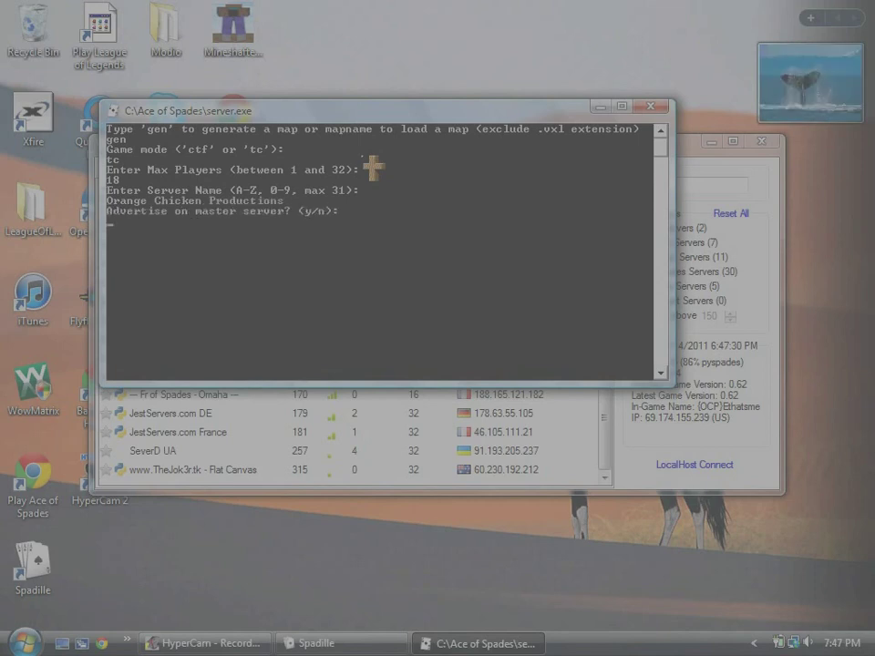
key("Return")
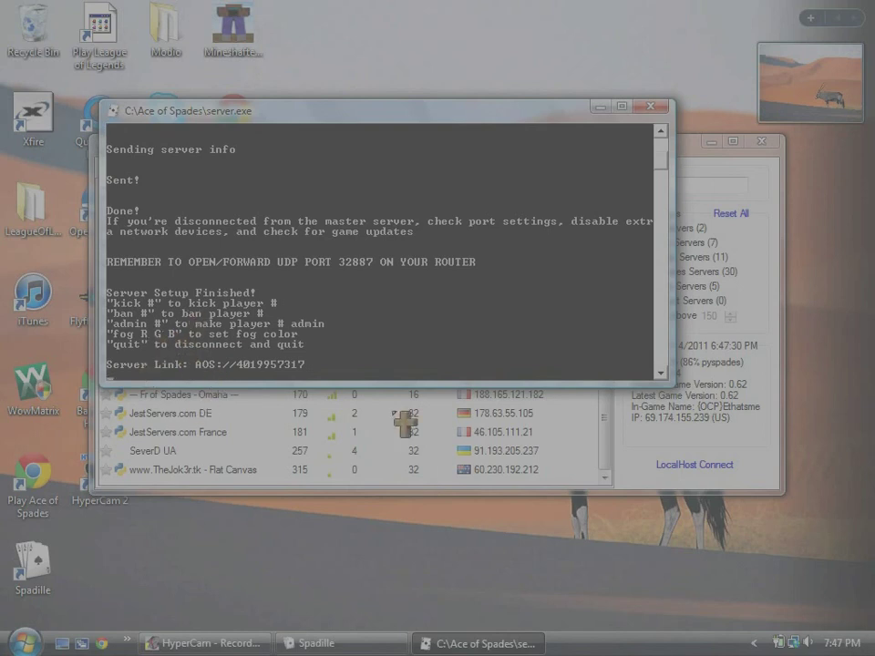
type("quit")
key("Return")
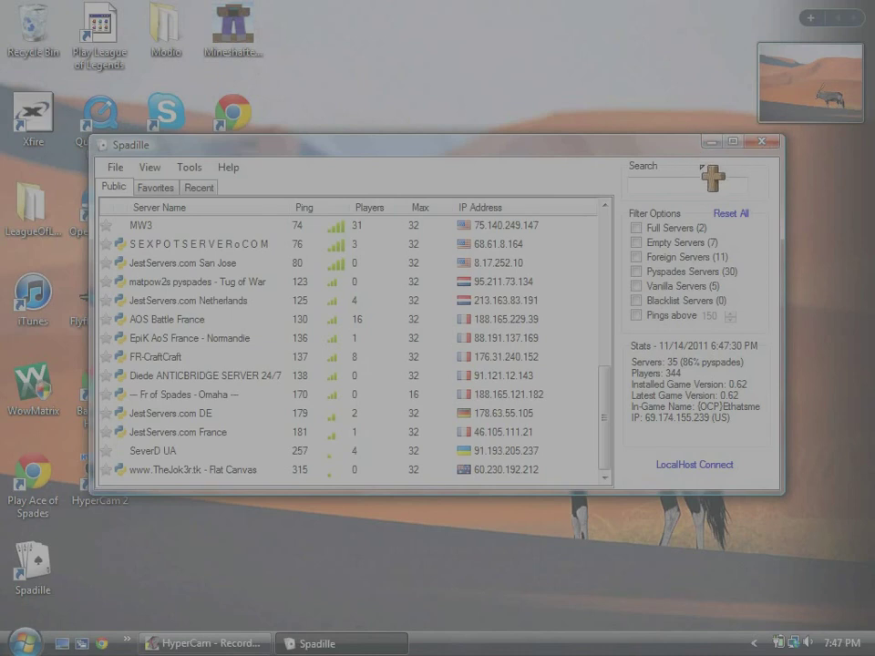
- Close the Spadille server browser window
left_click(769, 141)
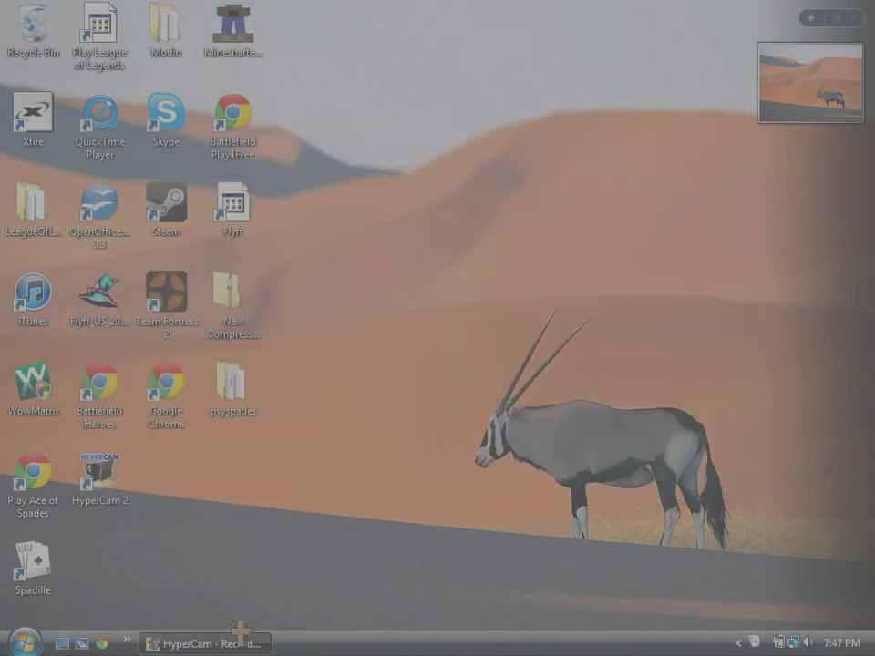